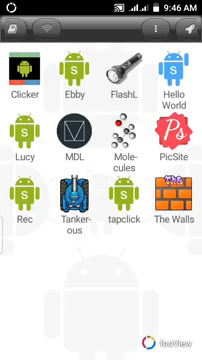
- Open Lucy.js for editing from the Lucy app's Actions menu
{"action": "left_click", "coordinate": [25, 75]}
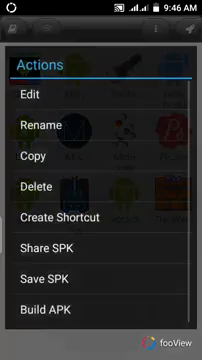
{"action": "left_click", "coordinate": [30, 94]}
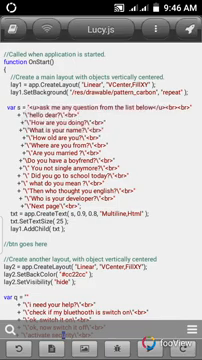
{"action": "scroll", "coordinate": [100, 200], "scroll_direction": "down", "scroll_amount": 2}
{"action": "scroll", "coordinate": [100, 200], "scroll_direction": "down", "scroll_amount": 1}
{"action": "scroll", "coordinate": [100, 200], "scroll_direction": "down", "scroll_amount": 3}
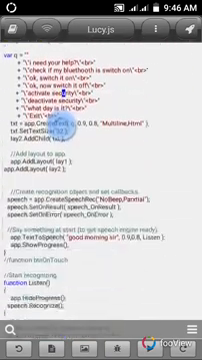
{"action": "scroll", "coordinate": [100, 200], "scroll_direction": "down", "scroll_amount": 4}
{"action": "scroll", "coordinate": [85, 200], "scroll_direction": "up", "scroll_amount": 5}
{"action": "scroll", "coordinate": [85, 200], "scroll_direction": "up", "scroll_amount": 3}
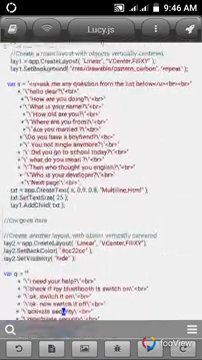
{"action": "scroll", "coordinate": [85, 200], "scroll_direction": "up", "scroll_amount": 3}
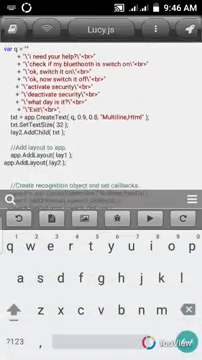
- Review the question lists and the get-location branch in speech_OnResult
{"action": "left_click", "coordinate": [61, 124]}
{"action": "scroll", "coordinate": [100, 130], "scroll_direction": "down", "scroll_amount": 3}
{"action": "scroll", "coordinate": [100, 130], "scroll_direction": "down", "scroll_amount": 4}
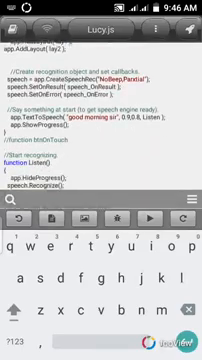
{"action": "scroll", "coordinate": [100, 130], "scroll_direction": "up", "scroll_amount": 4}
{"action": "scroll", "coordinate": [100, 130], "scroll_direction": "up", "scroll_amount": 3}
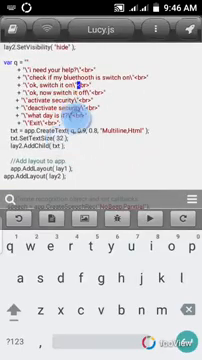
{"action": "scroll", "coordinate": [100, 130], "scroll_direction": "down", "scroll_amount": 4}
{"action": "scroll", "coordinate": [100, 130], "scroll_direction": "down", "scroll_amount": 8}
{"action": "scroll", "coordinate": [100, 130], "scroll_direction": "down", "scroll_amount": 2}
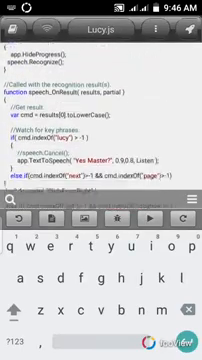
{"action": "scroll", "coordinate": [100, 130], "scroll_direction": "down", "scroll_amount": 3}
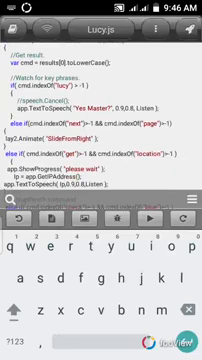
{"action": "left_click", "coordinate": [10, 124]}
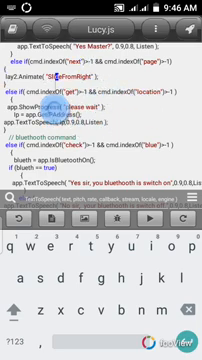
{"action": "mouse_move", "coordinate": [78, 108]}
{"action": "left_mouse_down"}
{"action": "mouse_move", "coordinate": [80, 109]}
{"action": "mouse_move", "coordinate": [8, 114]}
{"action": "mouse_move", "coordinate": [6, 97]}
{"action": "mouse_move", "coordinate": [8, 99]}
{"action": "mouse_move", "coordinate": [75, 88]}
{"action": "mouse_move", "coordinate": [133, 91]}
{"action": "mouse_move", "coordinate": [87, 111]}
{"action": "mouse_move", "coordinate": [60, 104]}
{"action": "mouse_move", "coordinate": [43, 104]}
{"action": "mouse_move", "coordinate": [82, 104]}
{"action": "left_mouse_up"}
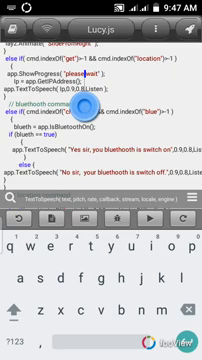
{"action": "mouse_move", "coordinate": [84, 104]}
{"action": "left_mouse_down"}
{"action": "mouse_move", "coordinate": [97, 107]}
{"action": "mouse_move", "coordinate": [47, 113]}
{"action": "mouse_move", "coordinate": [35, 117]}
{"action": "mouse_move", "coordinate": [47, 113]}
{"action": "mouse_move", "coordinate": [75, 112]}
{"action": "mouse_move", "coordinate": [38, 113]}
{"action": "mouse_move", "coordinate": [13, 124]}
{"action": "left_mouse_up"}
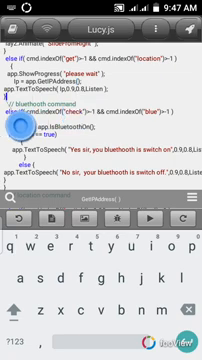
{"action": "mouse_move", "coordinate": [30, 122]}
{"action": "left_mouse_down"}
{"action": "mouse_move", "coordinate": [25, 125]}
{"action": "mouse_move", "coordinate": [80, 122]}
{"action": "mouse_move", "coordinate": [75, 117]}
{"action": "mouse_move", "coordinate": [91, 110]}
{"action": "mouse_move", "coordinate": [85, 113]}
{"action": "mouse_move", "coordinate": [85, 99]}
{"action": "mouse_move", "coordinate": [88, 88]}
{"action": "mouse_move", "coordinate": [66, 117]}
{"action": "left_mouse_up"}
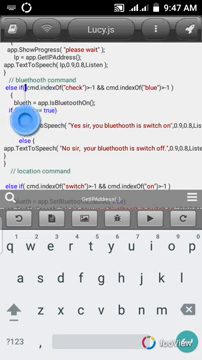
{"action": "mouse_move", "coordinate": [22, 120]}
{"action": "left_mouse_down"}
{"action": "mouse_move", "coordinate": [118, 120]}
{"action": "mouse_move", "coordinate": [65, 125]}
{"action": "mouse_move", "coordinate": [40, 145]}
{"action": "mouse_move", "coordinate": [88, 138]}
{"action": "mouse_move", "coordinate": [46, 145]}
{"action": "mouse_move", "coordinate": [66, 120]}
{"action": "mouse_move", "coordinate": [147, 120]}
{"action": "mouse_move", "coordinate": [68, 133]}
{"action": "mouse_move", "coordinate": [33, 146]}
{"action": "mouse_move", "coordinate": [46, 148]}
{"action": "mouse_move", "coordinate": [38, 155]}
{"action": "mouse_move", "coordinate": [71, 151]}
{"action": "mouse_move", "coordinate": [104, 157]}
{"action": "mouse_move", "coordinate": [118, 156]}
{"action": "mouse_move", "coordinate": [106, 171]}
{"action": "mouse_move", "coordinate": [66, 180]}
{"action": "mouse_move", "coordinate": [27, 179]}
{"action": "mouse_move", "coordinate": [193, 180]}
{"action": "mouse_move", "coordinate": [138, 180]}
{"action": "mouse_move", "coordinate": [137, 80]}
{"action": "left_mouse_up"}
- Trace the switch-on command condition, then run Lucy.js
{"action": "left_click", "coordinate": [35, 120]}
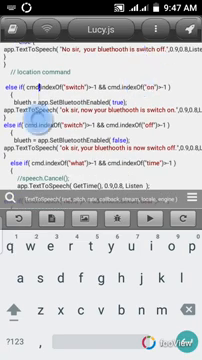
{"action": "mouse_move", "coordinate": [37, 120]}
{"action": "left_mouse_down"}
{"action": "mouse_move", "coordinate": [148, 121]}
{"action": "mouse_move", "coordinate": [133, 121]}
{"action": "mouse_move", "coordinate": [133, 124]}
{"action": "mouse_move", "coordinate": [148, 124]}
{"action": "mouse_move", "coordinate": [102, 142]}
{"action": "mouse_move", "coordinate": [78, 156]}
{"action": "mouse_move", "coordinate": [72, 147]}
{"action": "mouse_move", "coordinate": [50, 141]}
{"action": "mouse_move", "coordinate": [52, 127]}
{"action": "mouse_move", "coordinate": [62, 125]}
{"action": "mouse_move", "coordinate": [10, 124]}
{"action": "mouse_move", "coordinate": [123, 133]}
{"action": "mouse_move", "coordinate": [97, 143]}
{"action": "mouse_move", "coordinate": [80, 141]}
{"action": "mouse_move", "coordinate": [85, 141]}
{"action": "mouse_move", "coordinate": [105, 132]}
{"action": "mouse_move", "coordinate": [120, 131]}
{"action": "mouse_move", "coordinate": [131, 91]}
{"action": "left_mouse_up"}
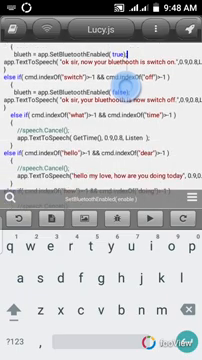
{"action": "left_click_drag", "start_coordinate": [143, 85], "coordinate": [145, 45]}
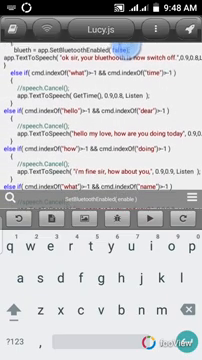
{"action": "mouse_move", "coordinate": [143, 160]}
{"action": "left_mouse_down"}
{"action": "mouse_move", "coordinate": [143, 65]}
{"action": "mouse_move", "coordinate": [132, 150]}
{"action": "left_mouse_up"}
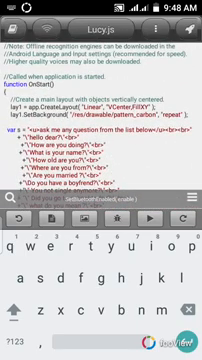
{"action": "left_click", "coordinate": [178, 217]}
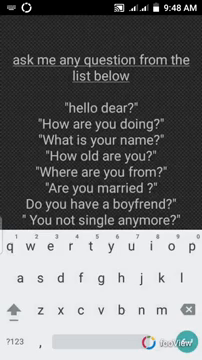
- Return from the running app to the 'How old are you?' question line in the code
{"action": "key", "text": "Escape"}
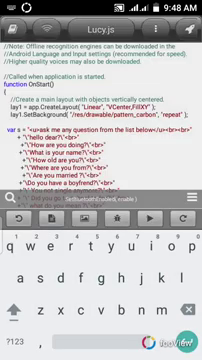
{"action": "left_click", "coordinate": [87, 160]}
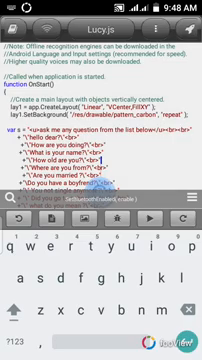
{"action": "scroll", "coordinate": [96, 183], "scroll_direction": "down", "scroll_amount": 15}
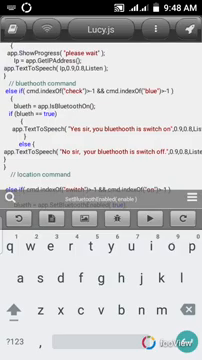
{"action": "key", "text": "Escape"}
{"action": "scroll", "coordinate": [97, 77], "scroll_direction": "up", "scroll_amount": 15}
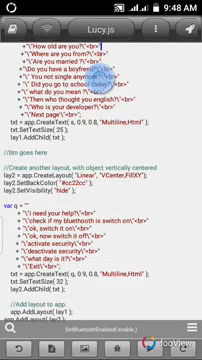
{"action": "scroll", "coordinate": [98, 80], "scroll_direction": "down", "scroll_amount": 10}
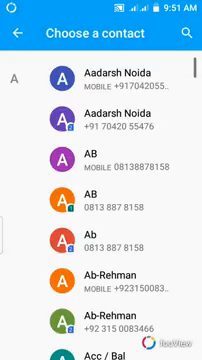
- Dismiss the 'Choose a contact' picker and exit the app back to the code
{"action": "key", "text": "Escape"}
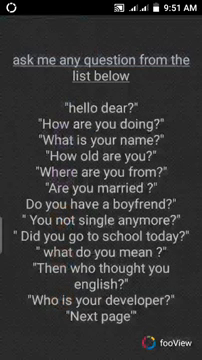
{"action": "key", "text": "Escape"}
{"action": "scroll", "coordinate": [100, 200], "scroll_direction": "down", "scroll_amount": 3}
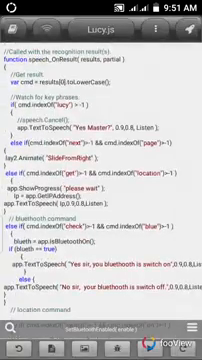
{"action": "scroll", "coordinate": [100, 200], "scroll_direction": "down", "scroll_amount": 2}
{"action": "scroll", "coordinate": [100, 200], "scroll_direction": "up", "scroll_amount": 10}
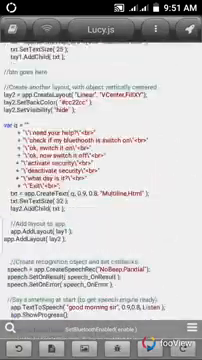
{"action": "scroll", "coordinate": [88, 188], "scroll_direction": "up", "scroll_amount": 8}
{"action": "scroll", "coordinate": [100, 200], "scroll_direction": "down", "scroll_amount": 5}
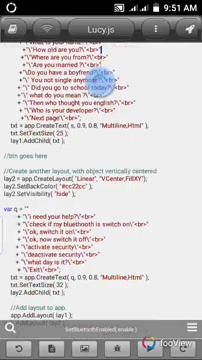
{"action": "scroll", "coordinate": [100, 200], "scroll_direction": "down", "scroll_amount": 2}
{"action": "scroll", "coordinate": [100, 200], "scroll_direction": "down", "scroll_amount": 3}
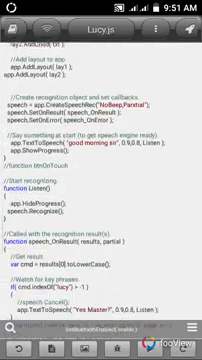
{"action": "scroll", "coordinate": [100, 200], "scroll_direction": "down", "scroll_amount": 2}
{"action": "scroll", "coordinate": [100, 200], "scroll_direction": "down", "scroll_amount": 3}
{"action": "scroll", "coordinate": [100, 200], "scroll_direction": "down", "scroll_amount": 3}
{"action": "scroll", "coordinate": [100, 200], "scroll_direction": "down", "scroll_amount": 3}
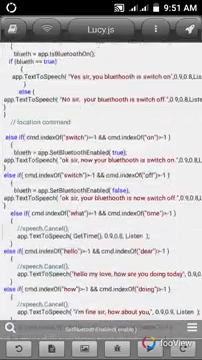
{"action": "scroll", "coordinate": [100, 200], "scroll_direction": "down", "scroll_amount": 3}
{"action": "scroll", "coordinate": [100, 200], "scroll_direction": "down", "scroll_amount": 2}
{"action": "scroll", "coordinate": [100, 200], "scroll_direction": "down", "scroll_amount": 3}
{"action": "scroll", "coordinate": [100, 200], "scroll_direction": "down", "scroll_amount": 3}
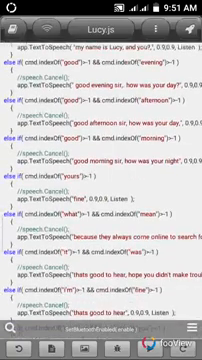
{"action": "scroll", "coordinate": [100, 200], "scroll_direction": "down", "scroll_amount": 3}
{"action": "scroll", "coordinate": [100, 200], "scroll_direction": "down", "scroll_amount": 2}
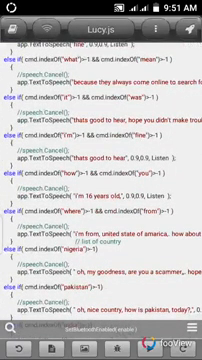
{"action": "scroll", "coordinate": [100, 200], "scroll_direction": "down", "scroll_amount": 1}
{"action": "scroll", "coordinate": [100, 200], "scroll_direction": "down", "scroll_amount": 2}
{"action": "scroll", "coordinate": [100, 200], "scroll_direction": "down", "scroll_amount": 2}
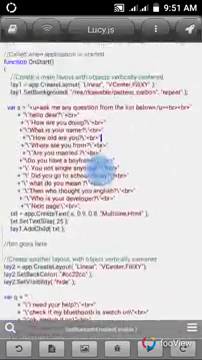
{"action": "scroll", "coordinate": [75, 165], "scroll_direction": "up", "scroll_amount": 1}
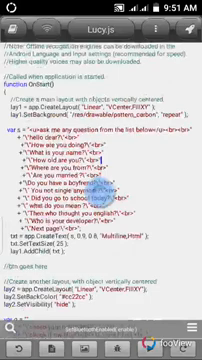